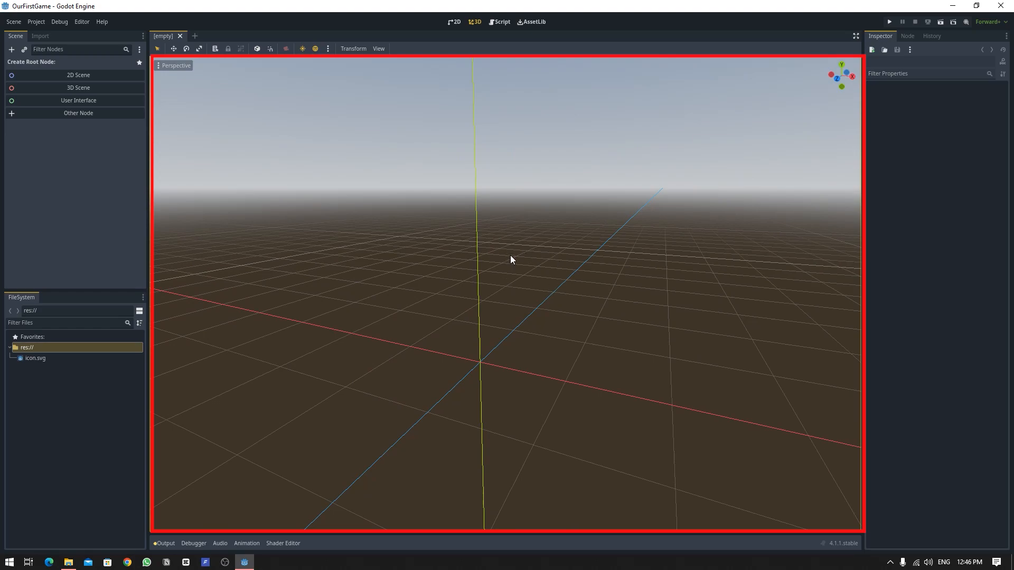
# Create a 3D scene root node in the empty scene
pyautogui.moveTo(563, 261); pyautogui.dragTo(555, 267, button='middle')
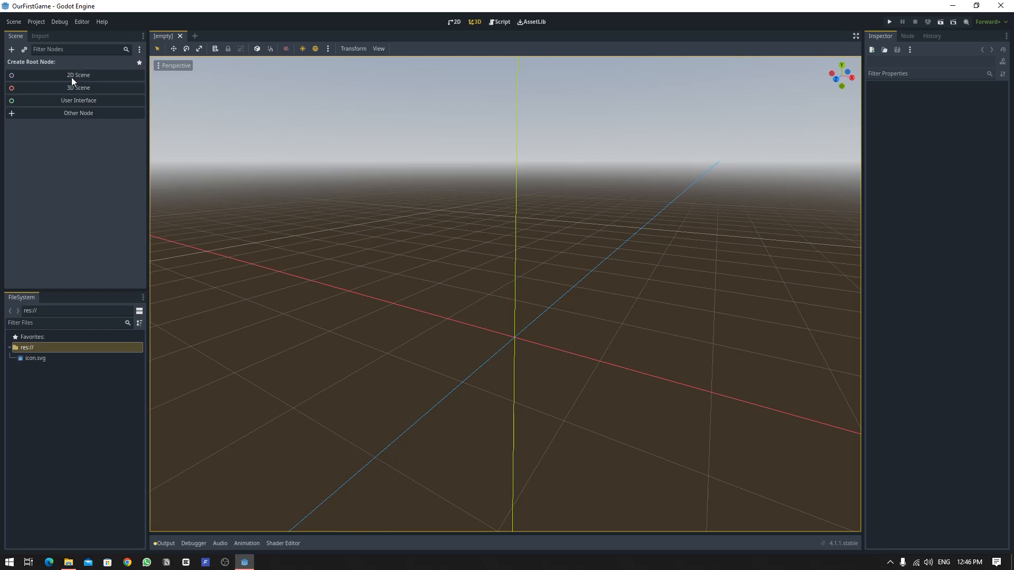
pyautogui.click(70, 88)
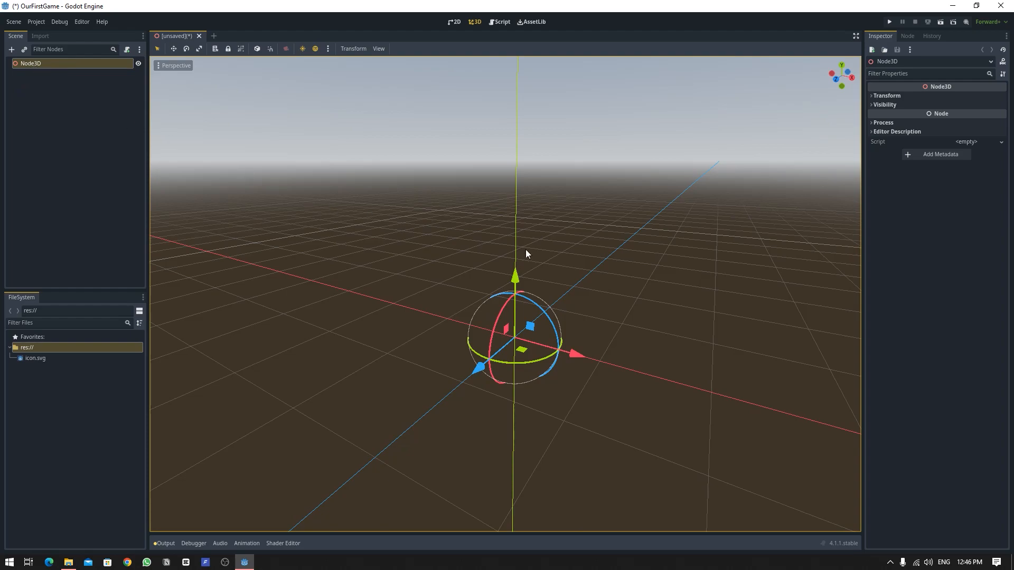
# Try moving the root node along the Y and X axes, undoing each move
pyautogui.moveTo(516, 273); pyautogui.dragTo(506, 227)
pyautogui.hotkey('ctrl', 'z')
pyautogui.moveTo(574, 356); pyautogui.dragTo(494, 343)
pyautogui.hotkey('ctrl', 'z')
# Add a MeshInstance3D child node under the root and assign it a new BoxMesh
pyautogui.hotkey('ctrl', 'a')
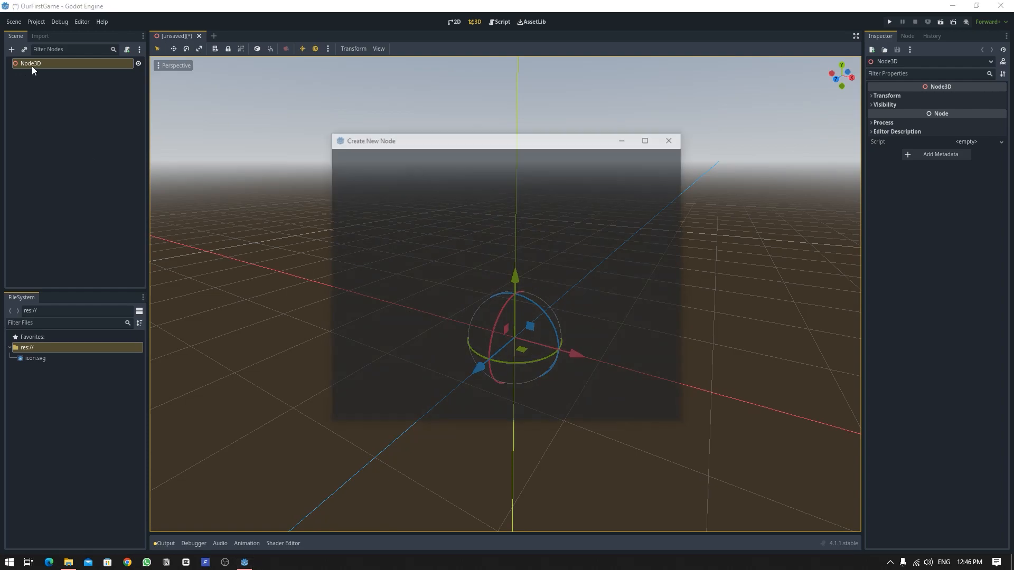
pyautogui.write('mesh')
pyautogui.press('Return')
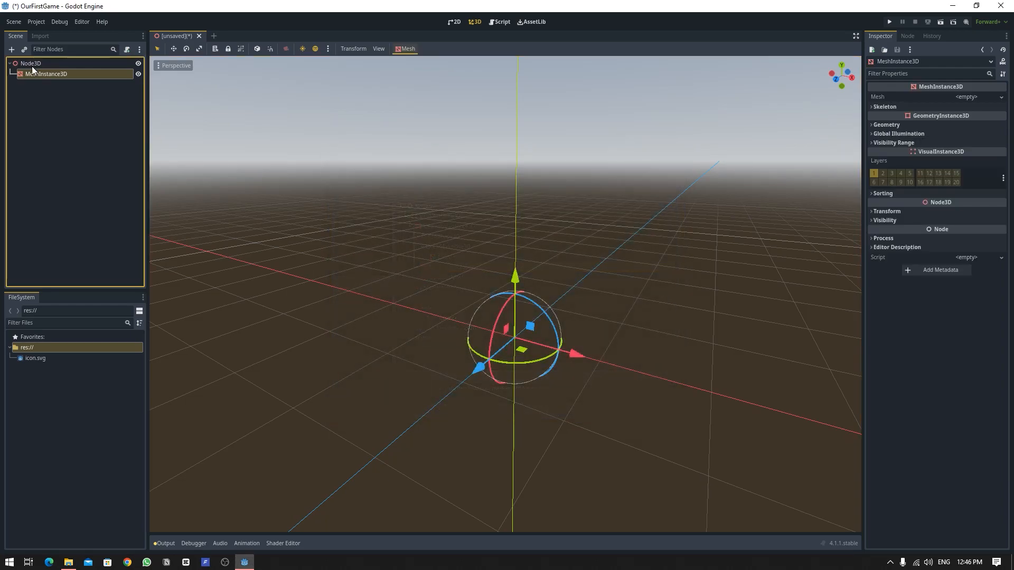
pyautogui.click(977, 97)
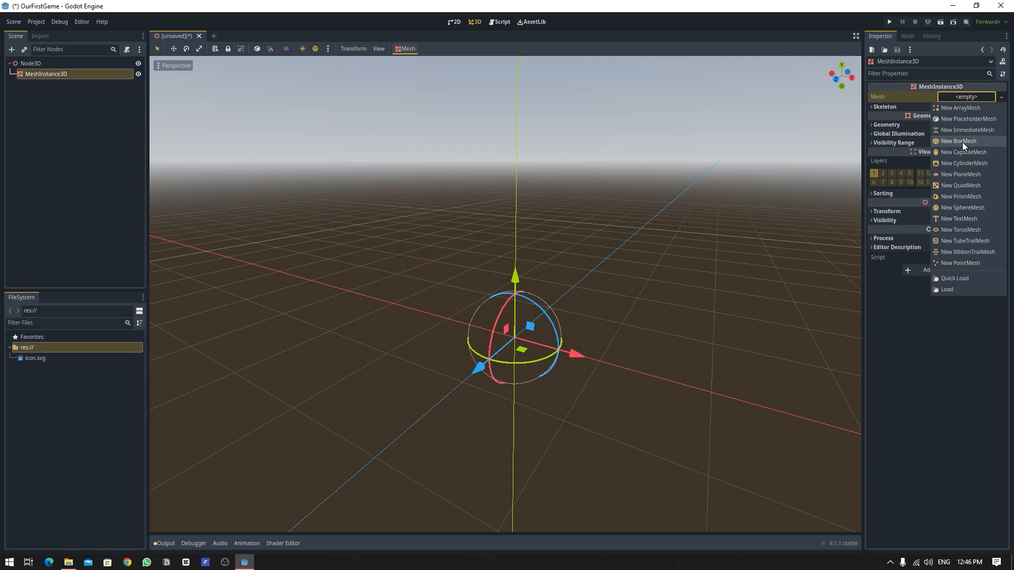
pyautogui.click(962, 142)
# Try transforming the box with the viewport gizmo handles, including scaling, and undo the changes
pyautogui.moveTo(518, 360); pyautogui.dragTo(509, 214)
pyautogui.moveTo(510, 300); pyautogui.dragTo(553, 296)
pyautogui.moveTo(553, 260); pyautogui.dragTo(489, 266)
pyautogui.hotkey('ctrl', 'z')
pyautogui.hotkey('ctrl', 'z')
pyautogui.press('r')
pyautogui.moveTo(569, 296); pyautogui.dragTo(599, 313)
pyautogui.hotkey('ctrl', 'z')
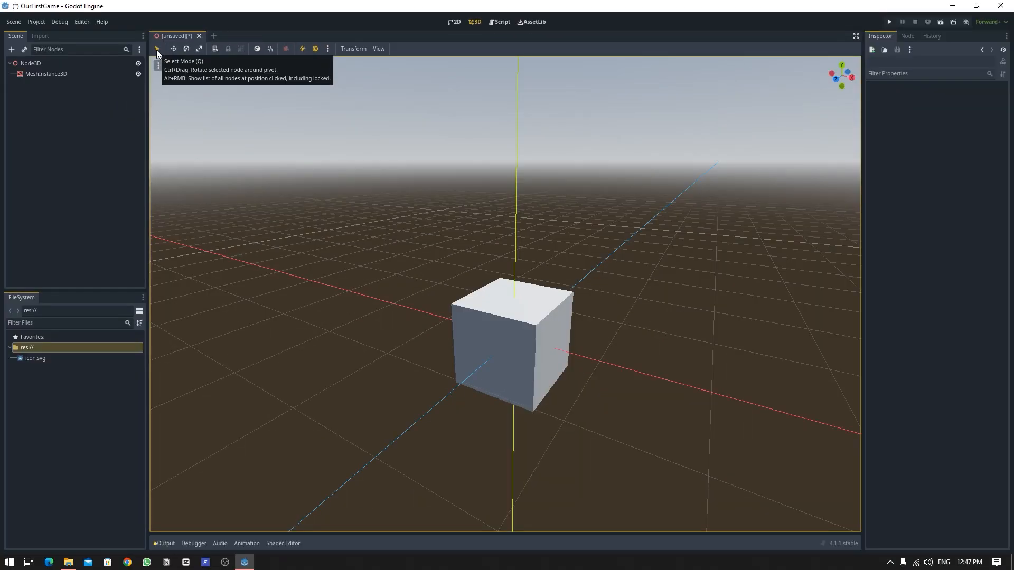
# Select the box, try rotating it about 59 degrees around the Z axis, and undo the rotation
pyautogui.click(521, 314)
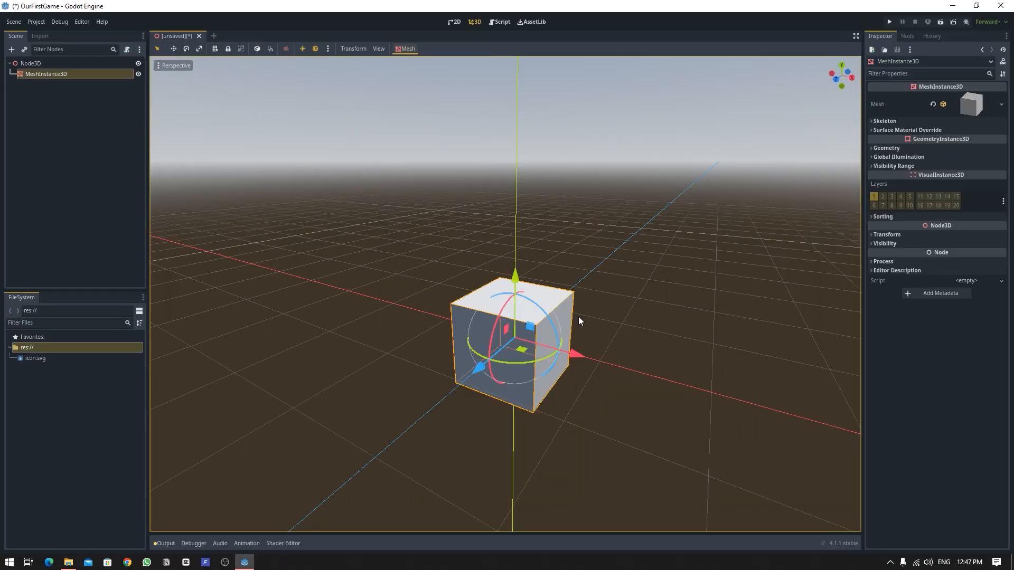
pyautogui.click(174, 48)
pyautogui.moveTo(551, 353)
pyautogui.mouseDown()
pyautogui.moveTo(515, 349)
pyautogui.moveTo(554, 354)
pyautogui.mouseUp()
pyautogui.press('e')
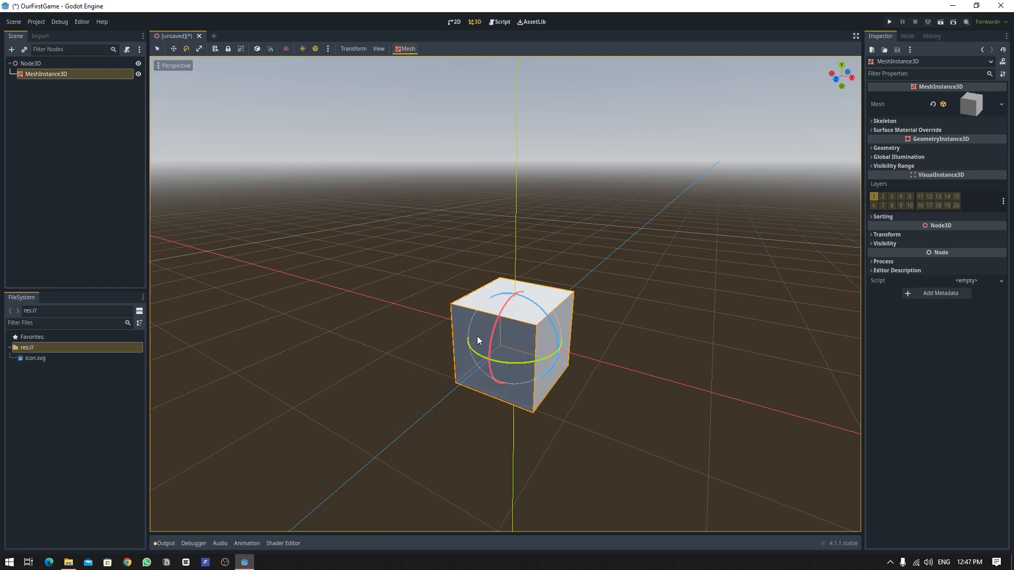
pyautogui.moveTo(476, 337); pyautogui.dragTo(508, 299)
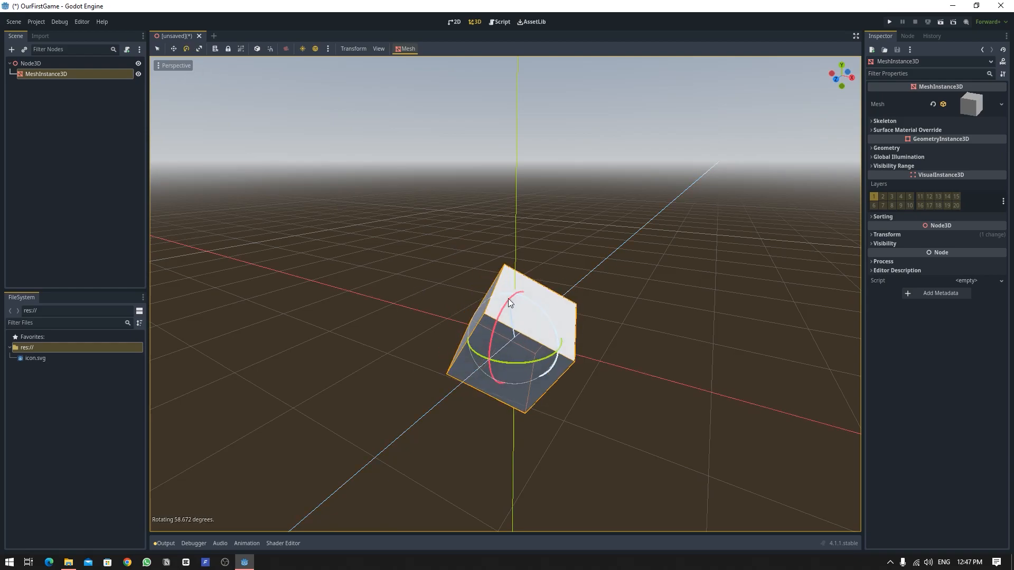
pyautogui.hotkey('ctrl', 'z')
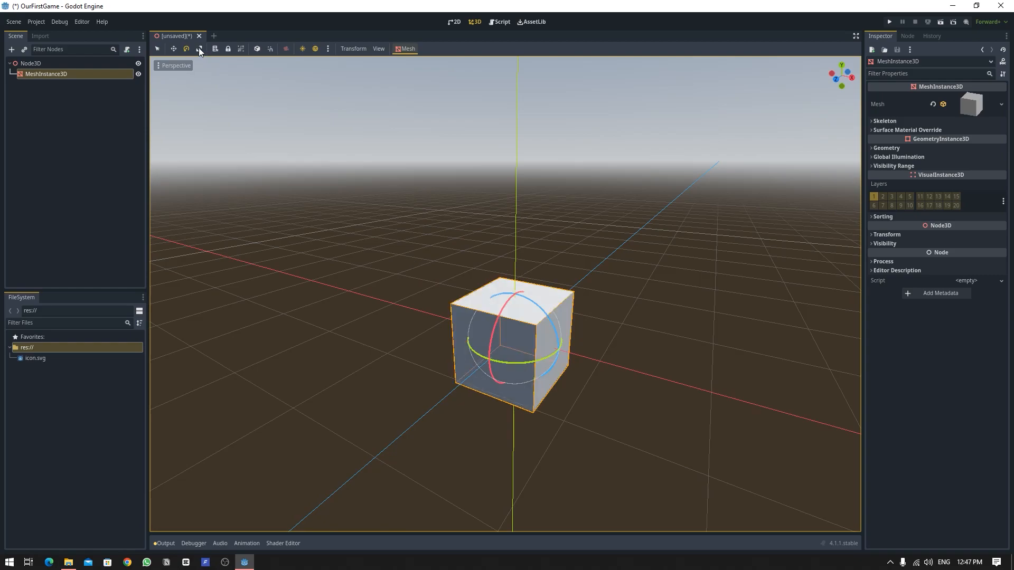
# Try scaling the box along the X and Z axes, undo both changes and deselect it
pyautogui.click(199, 48)
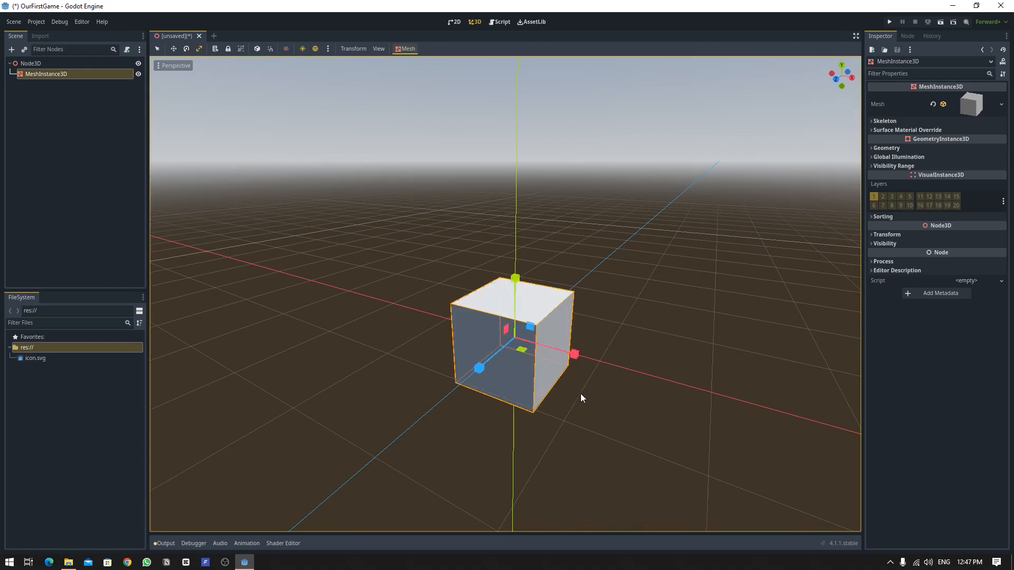
pyautogui.moveTo(575, 355); pyautogui.dragTo(554, 380)
pyautogui.moveTo(484, 370); pyautogui.dragTo(414, 422)
pyautogui.hotkey('ctrl', 'z')
pyautogui.hotkey('ctrl', 'z')
pyautogui.click(322, 66)
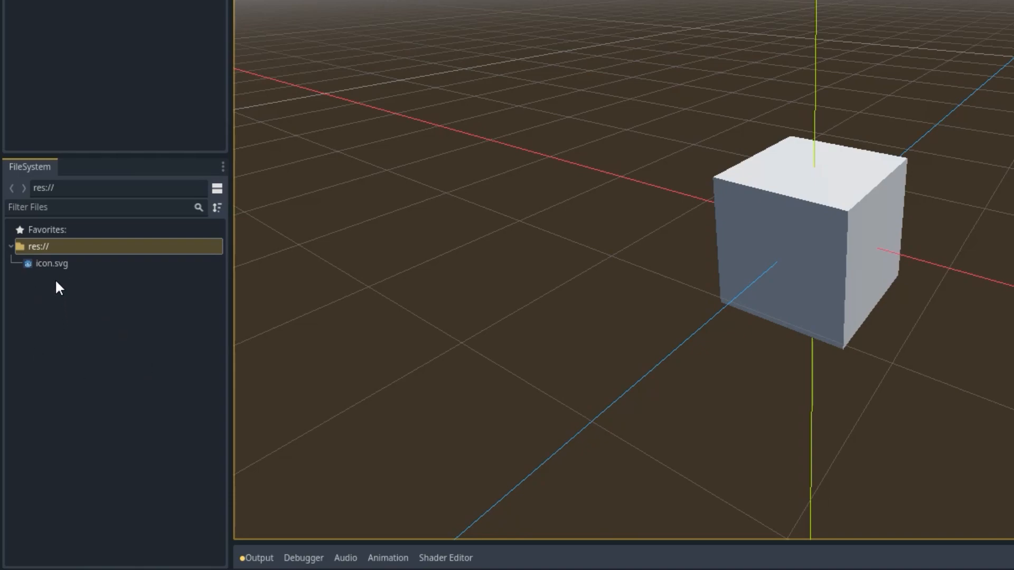
# Select the icon.svg file among the project files
pyautogui.click(53, 264)
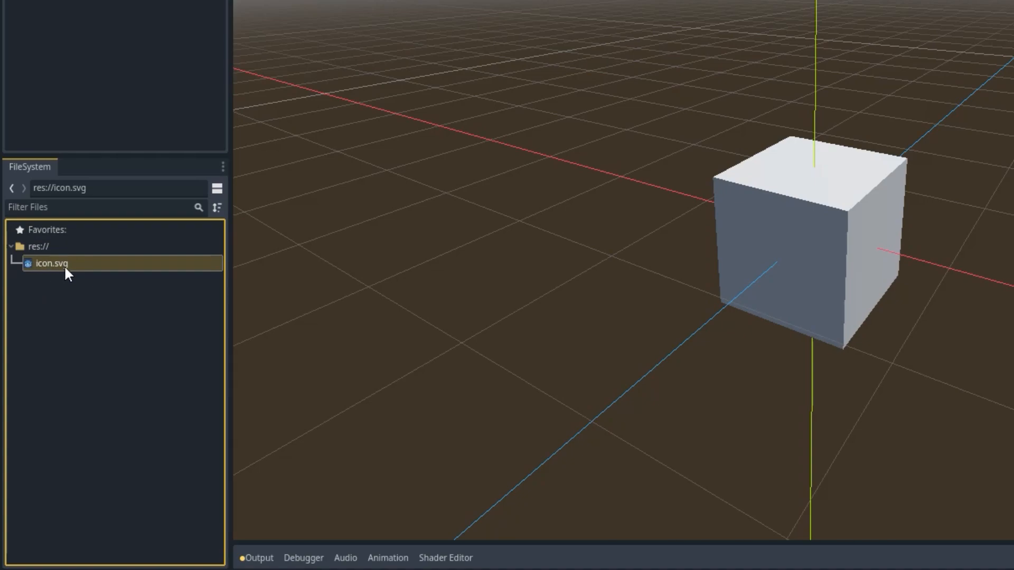
pyautogui.moveTo(65, 264)
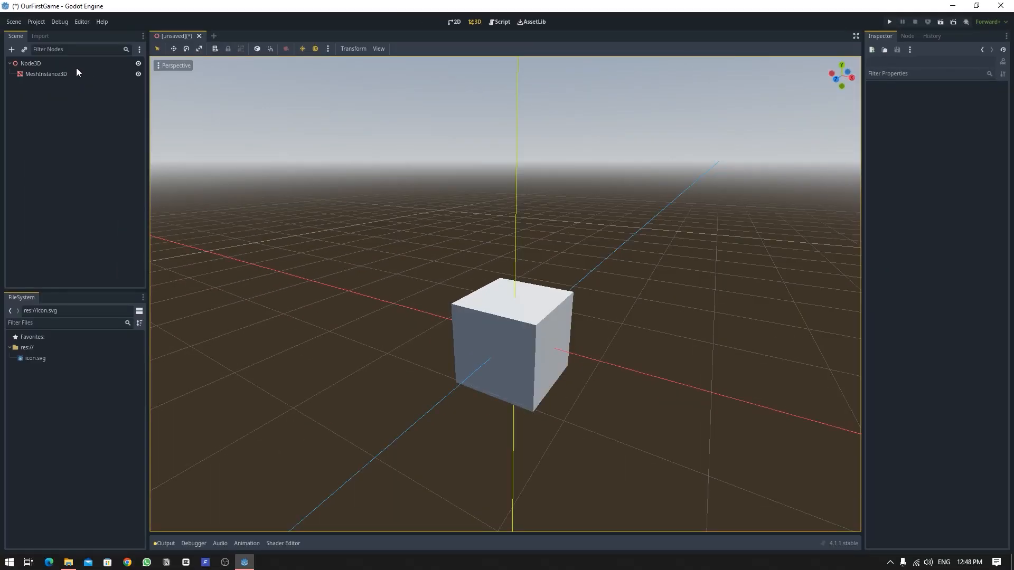
# Replace the box of the MeshInstance3D node with a new CapsuleMesh
pyautogui.click(52, 74)
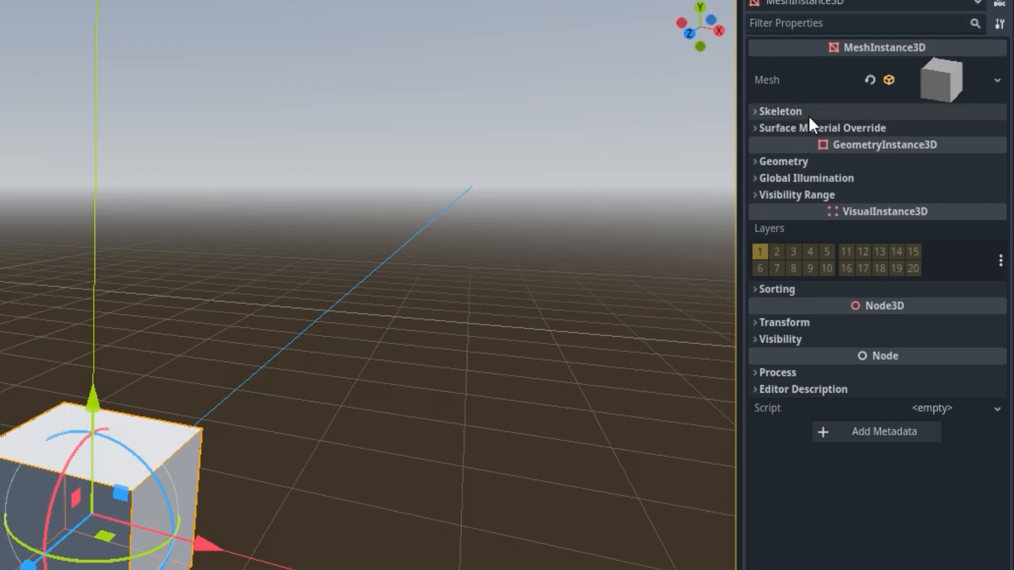
pyautogui.click(937, 91)
pyautogui.rightClick(936, 90)
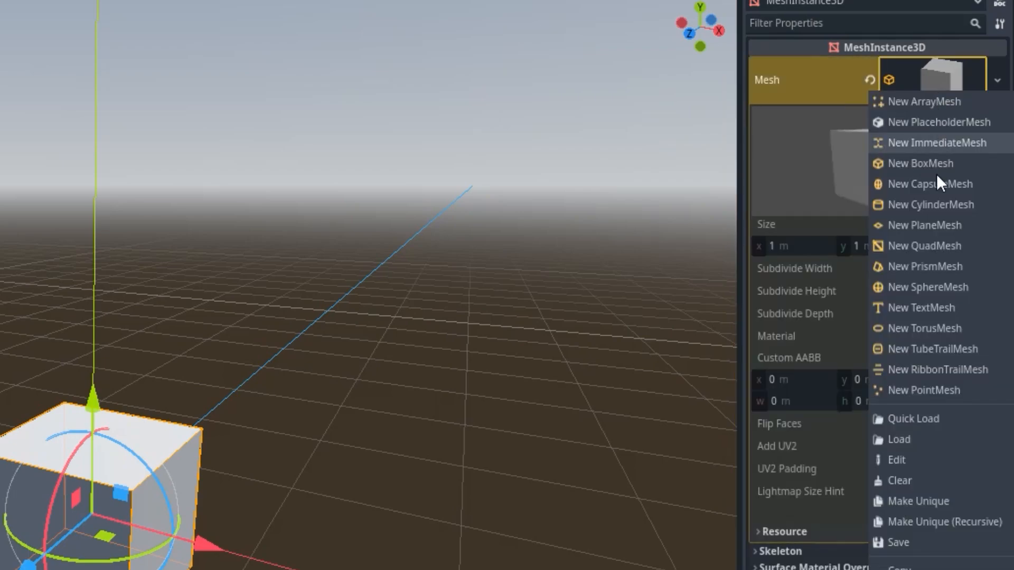
pyautogui.click(936, 189)
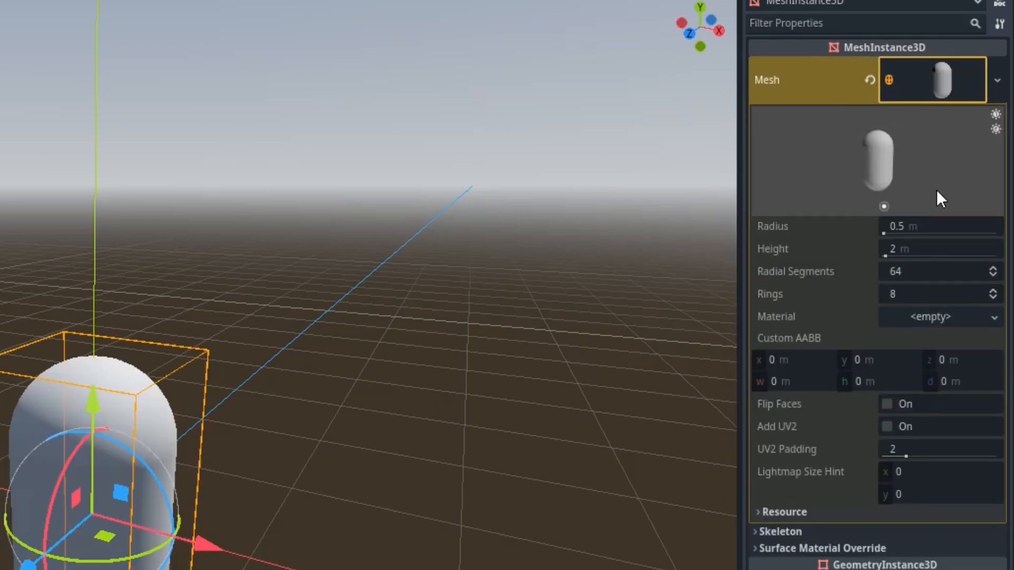
# Try adjusting the capsule mesh's radius and height, and reset the height to its default
pyautogui.rightClick(937, 93)
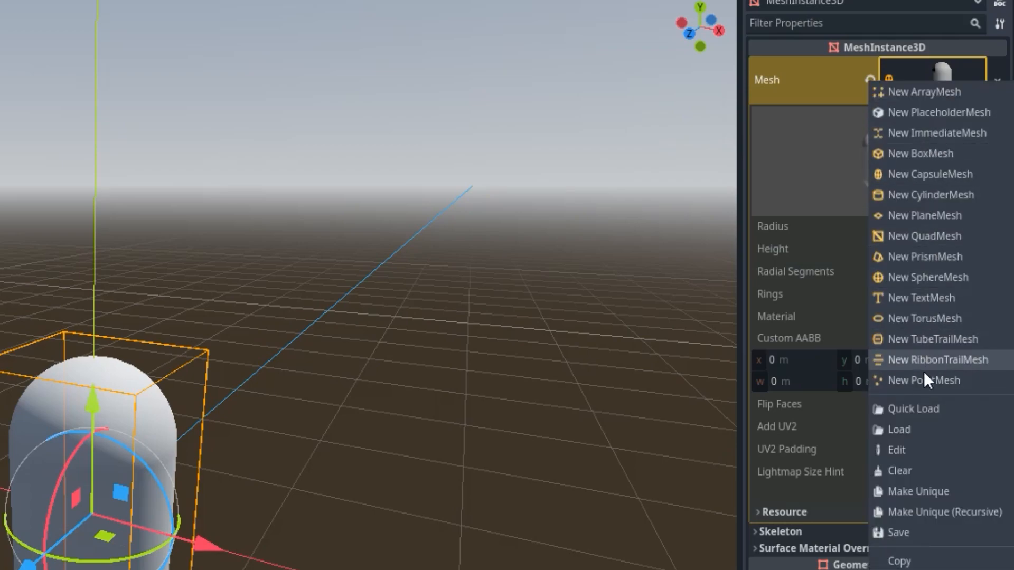
pyautogui.click(935, 74)
pyautogui.moveTo(889, 232)
pyautogui.mouseDown()
pyautogui.moveTo(907, 230)
pyautogui.moveTo(889, 229)
pyautogui.mouseUp()
pyautogui.moveTo(931, 256); pyautogui.dragTo(888, 250)
pyautogui.click(870, 248)
pyautogui.click(924, 80)
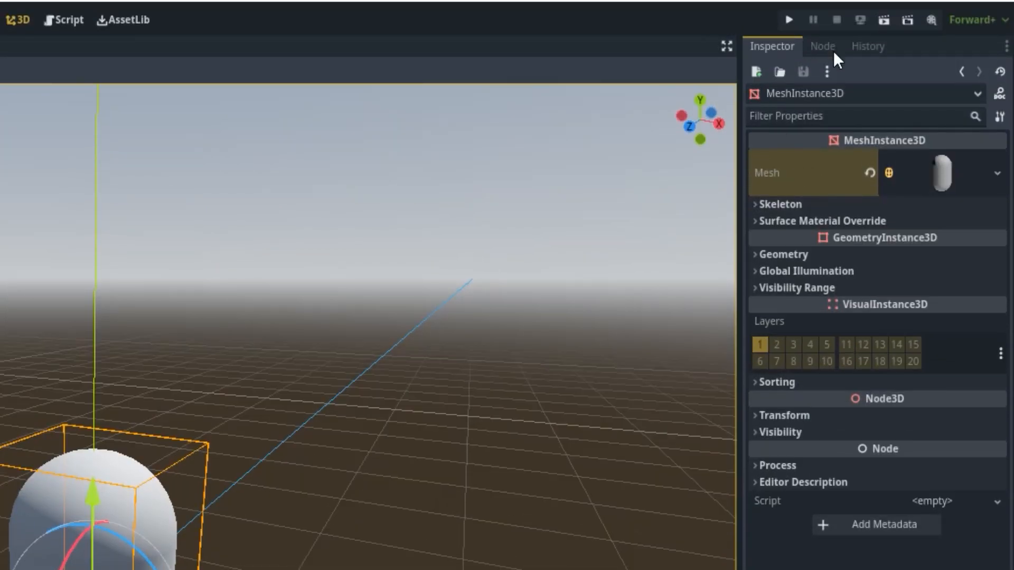
# Examine the signals and group settings of the mesh node
pyautogui.click(822, 47)
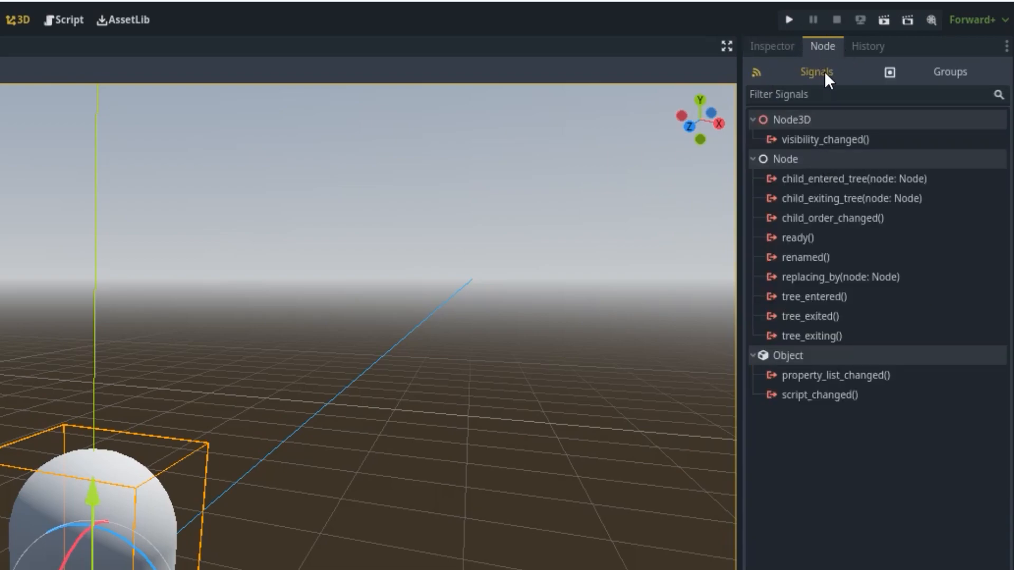
pyautogui.click(949, 69)
pyautogui.click(816, 73)
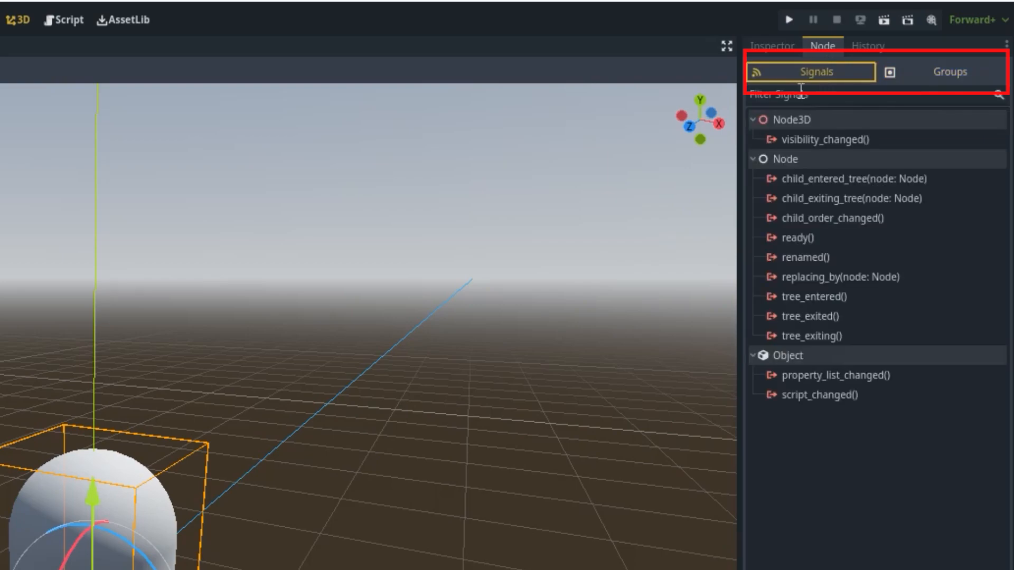
pyautogui.click(946, 73)
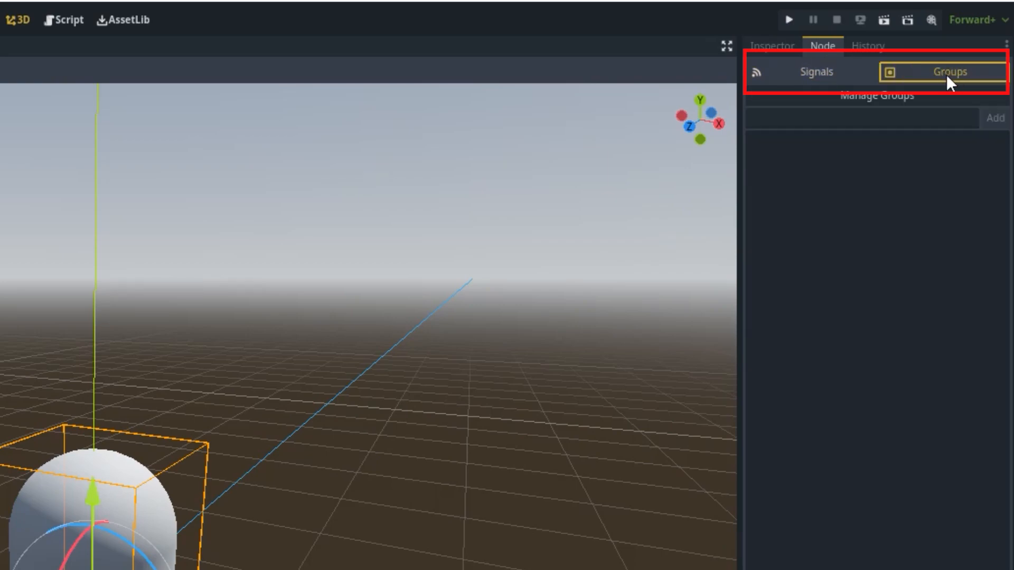
pyautogui.click(815, 74)
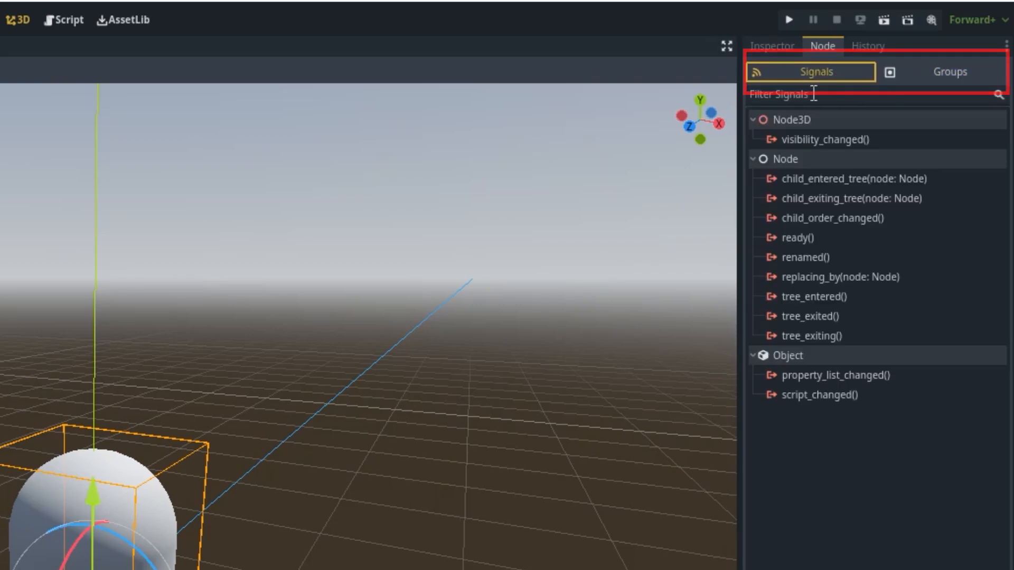
pyautogui.click(925, 76)
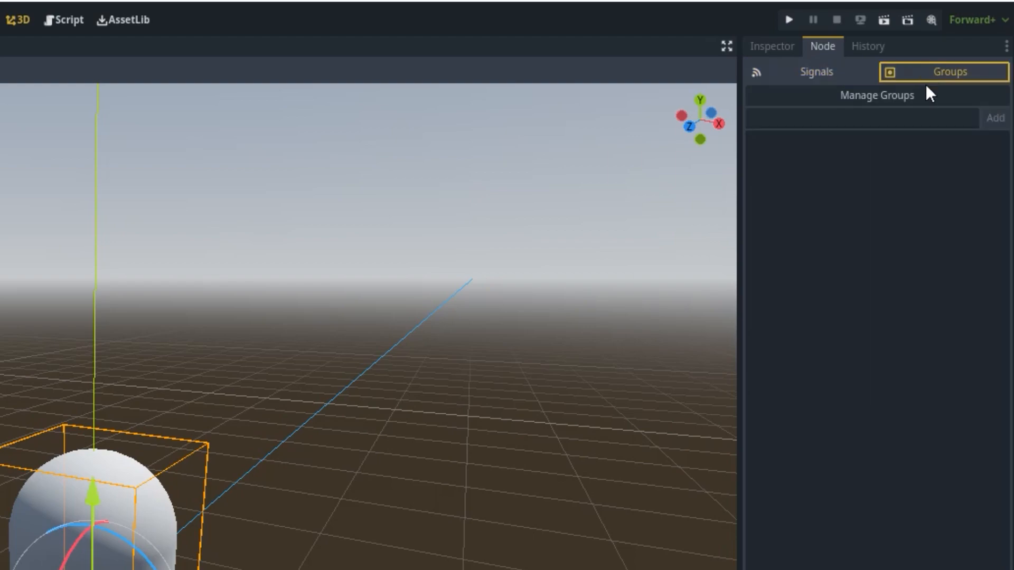
# Add the mesh node to a new group named Player
pyautogui.click(872, 121)
pyautogui.click(840, 139)
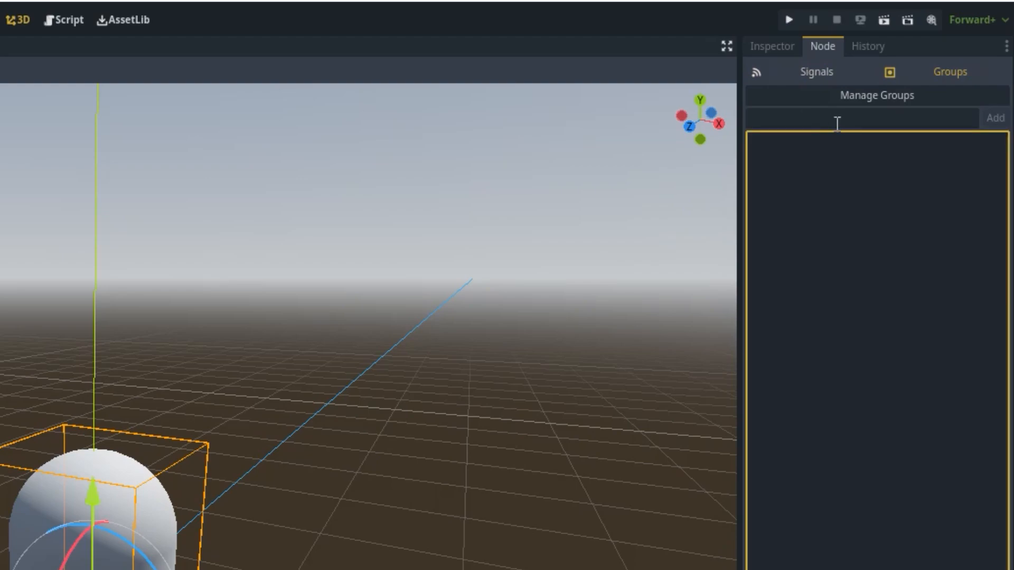
pyautogui.click(819, 122)
pyautogui.click(828, 142)
pyautogui.click(849, 117)
pyautogui.write('Player')
pyautogui.press('Return')
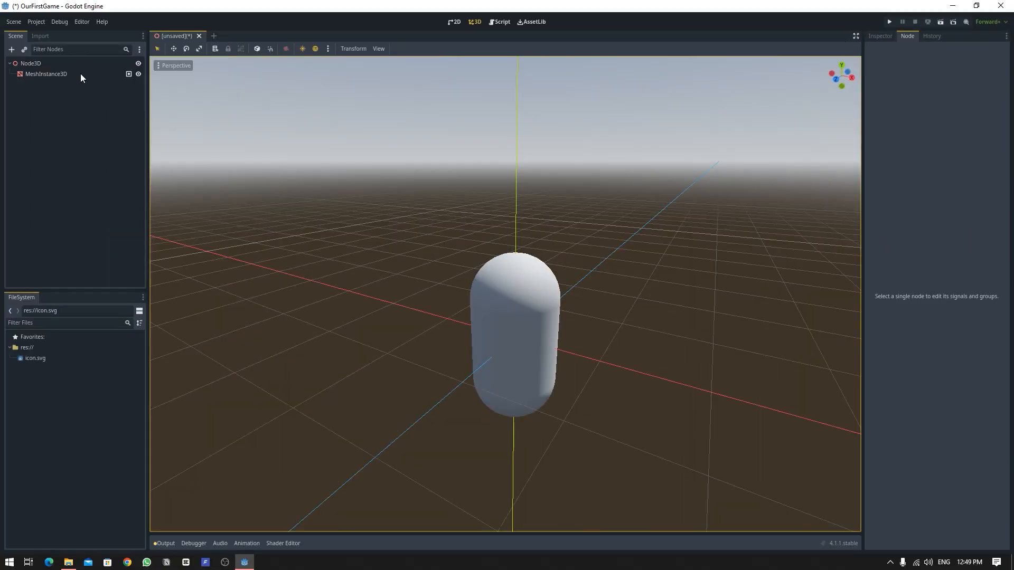
# Check the mesh node's group membership and return to its properties
pyautogui.click(79, 74)
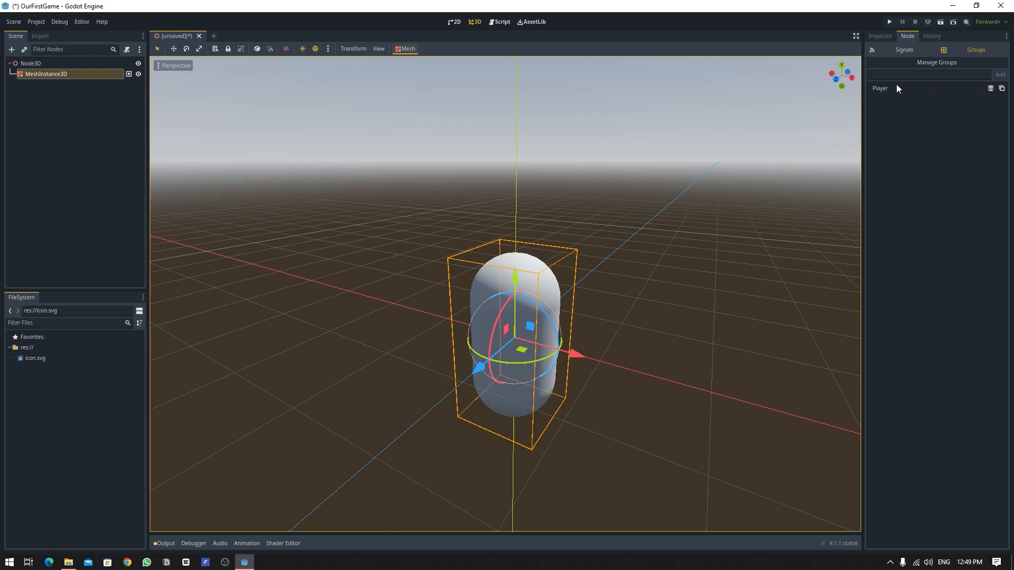
pyautogui.click(880, 36)
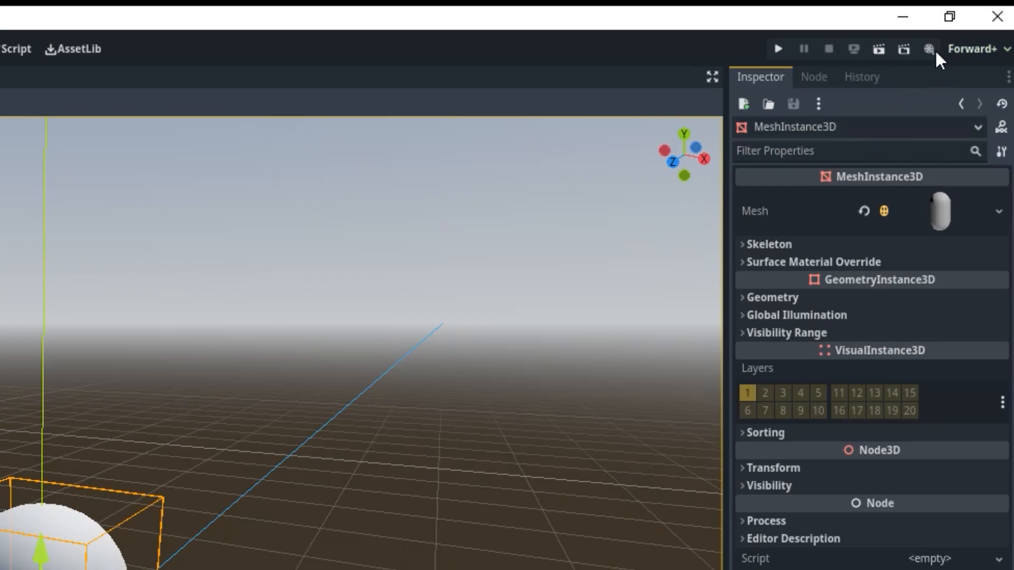
# Check the Quick Run Scene dialog and the available rendering methods, keeping Forward+ selected
pyautogui.click(903, 50)
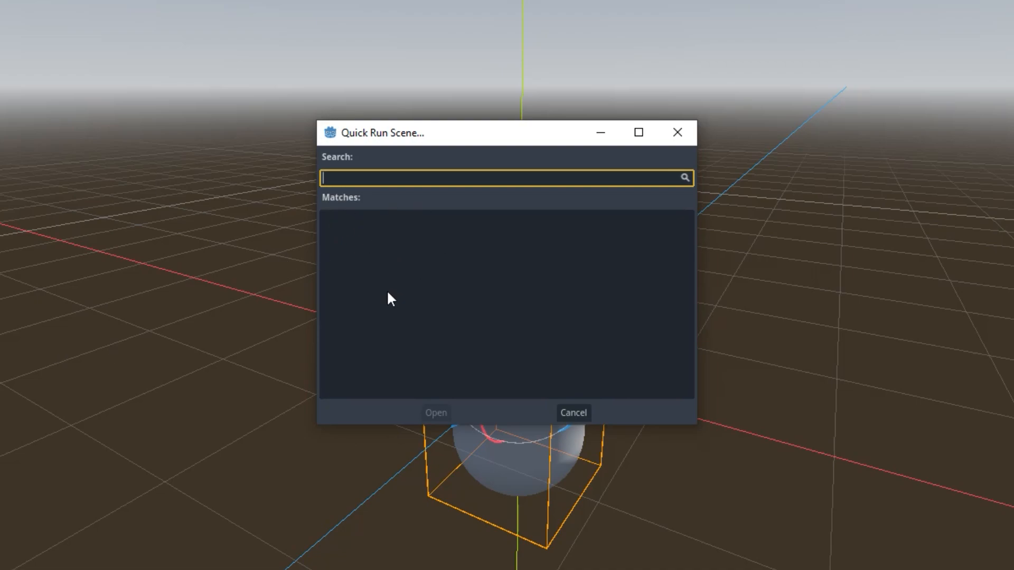
pyautogui.click(574, 413)
pyautogui.click(976, 48)
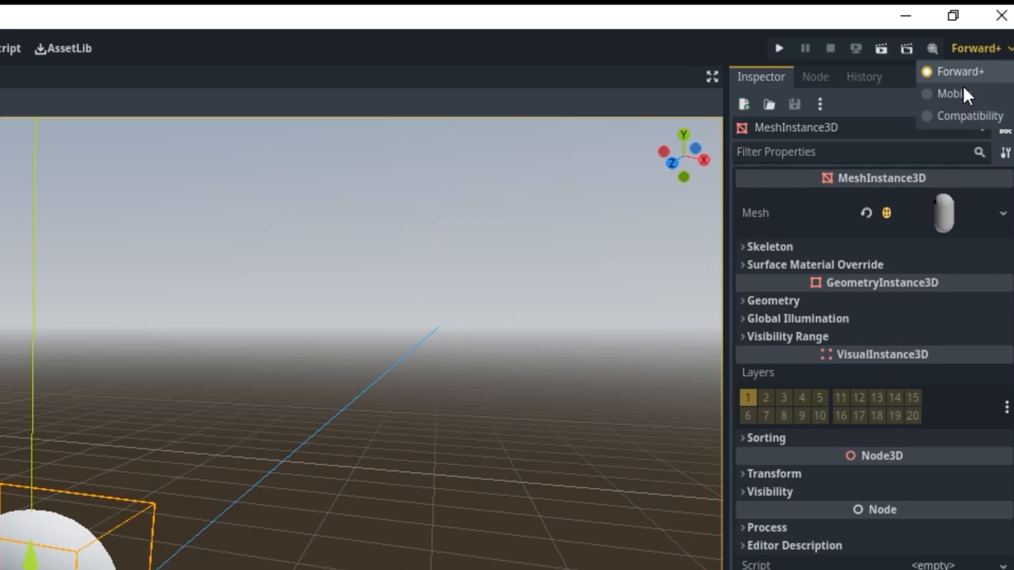
pyautogui.click(965, 68)
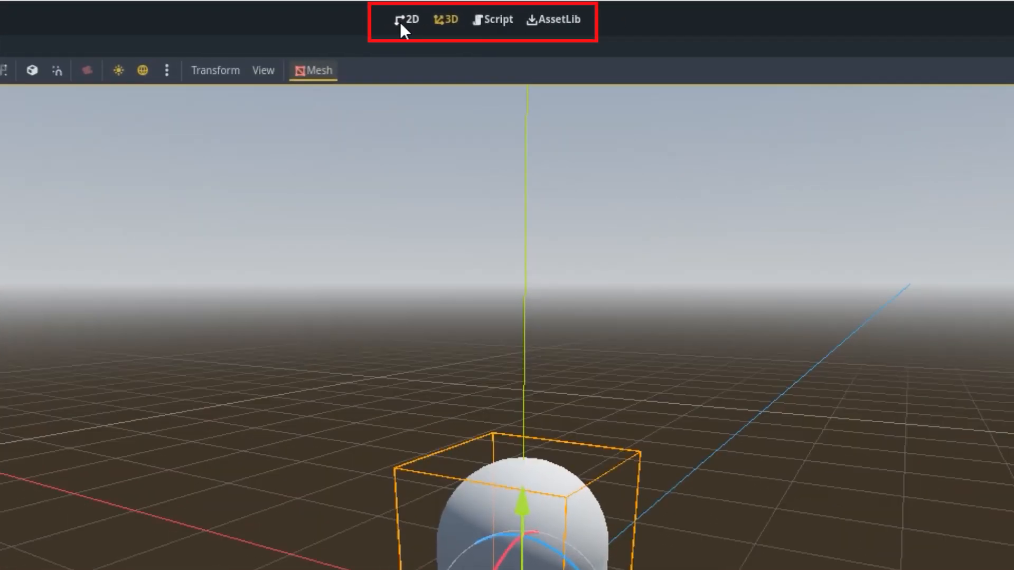
# Look through the 2D, 3D, Script and AssetLib workspaces
pyautogui.click(405, 21)
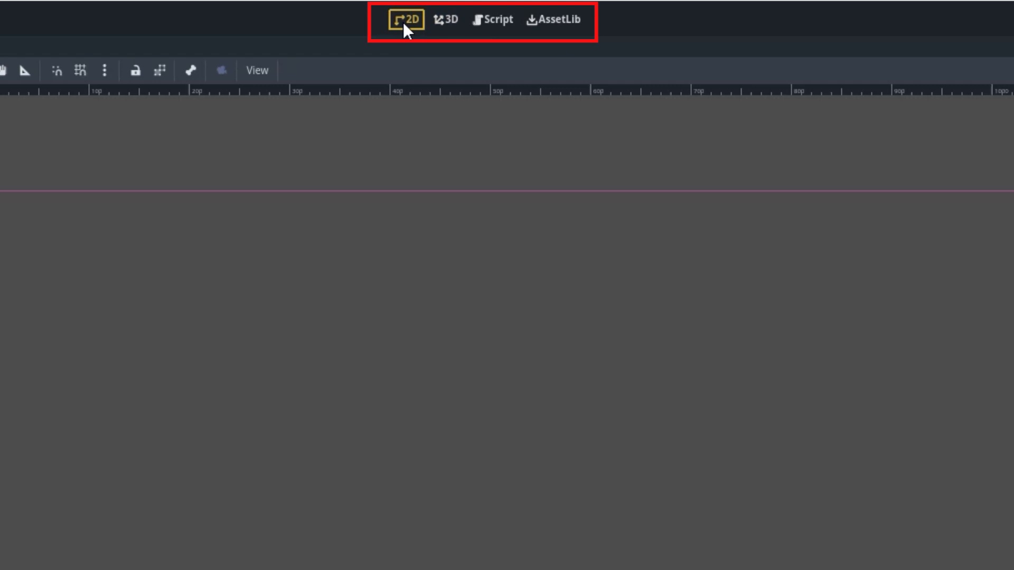
pyautogui.click(454, 20)
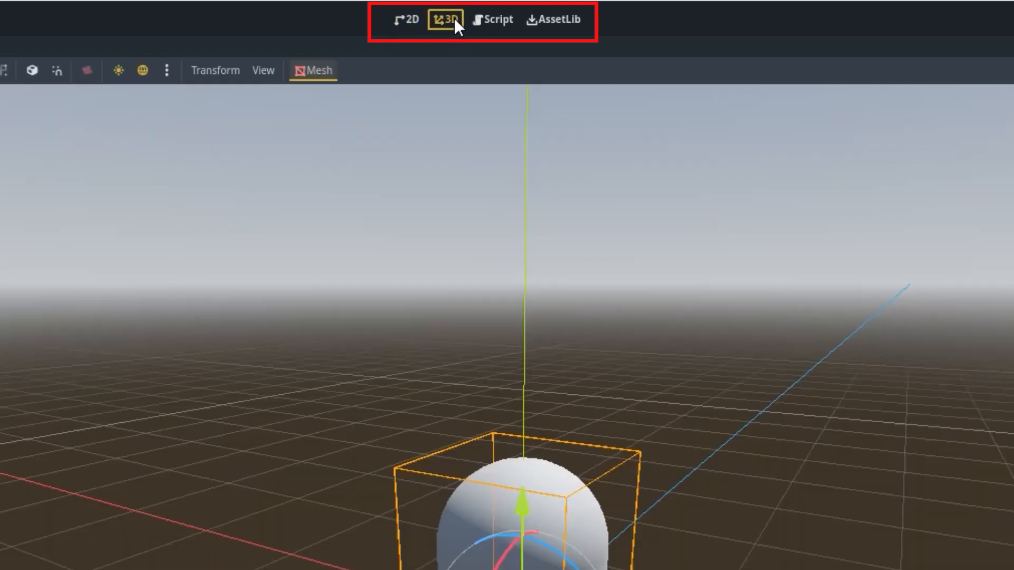
pyautogui.click(492, 22)
pyautogui.click(551, 21)
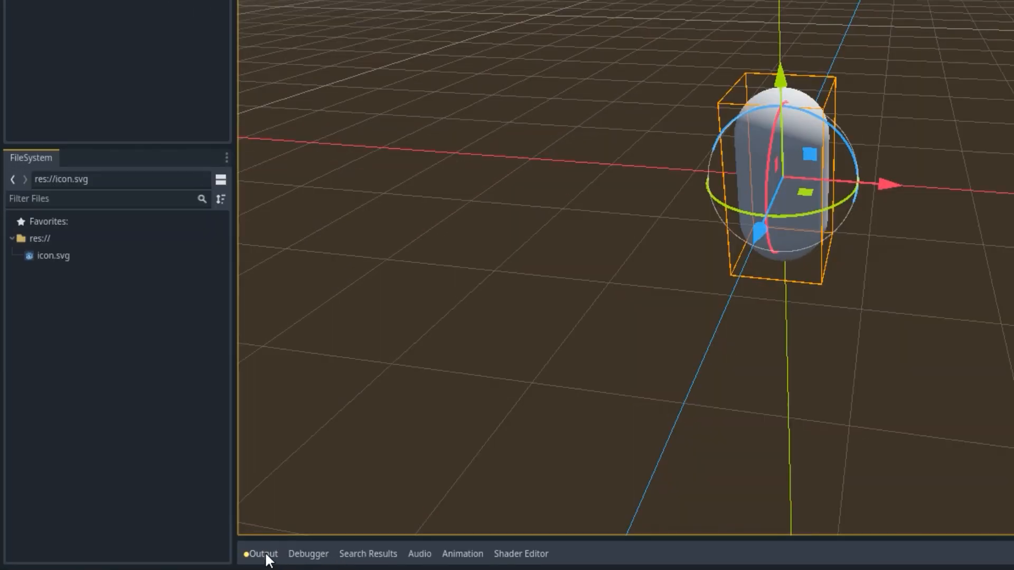
# Examine the output log, debugger, search results, audio, animation and shader editor areas, ending on the output log
pyautogui.click(260, 553)
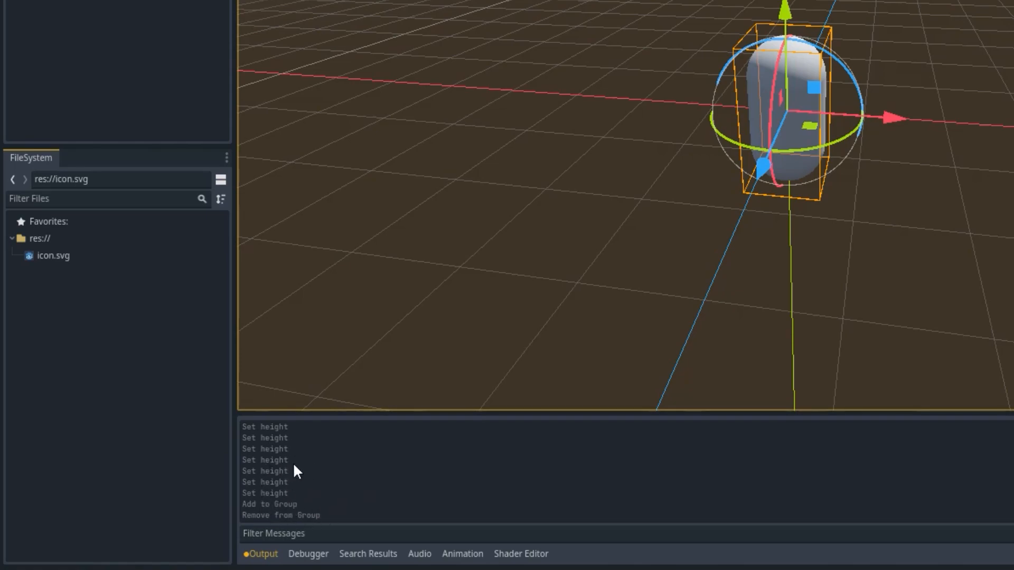
pyautogui.click(308, 554)
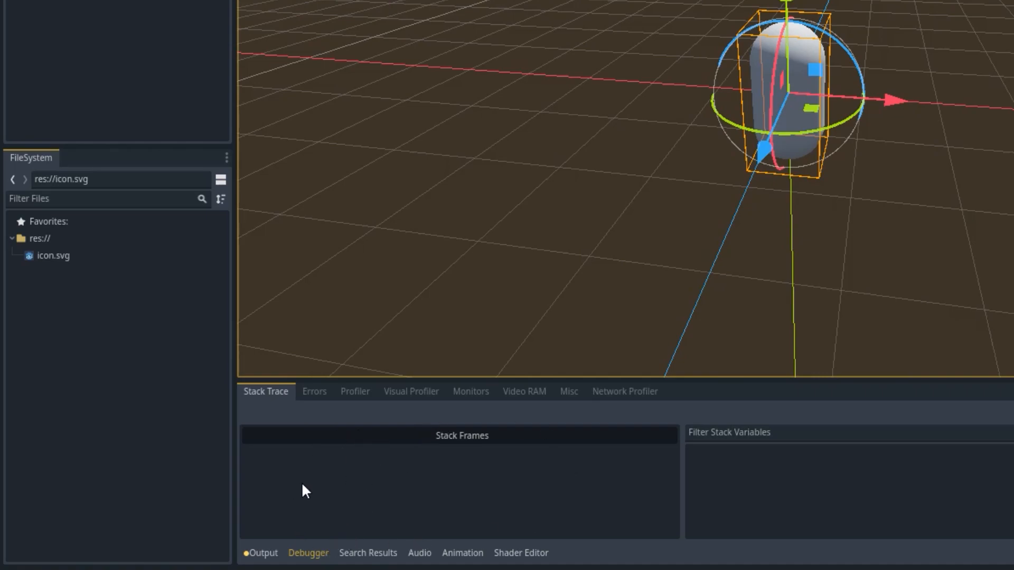
pyautogui.click(346, 553)
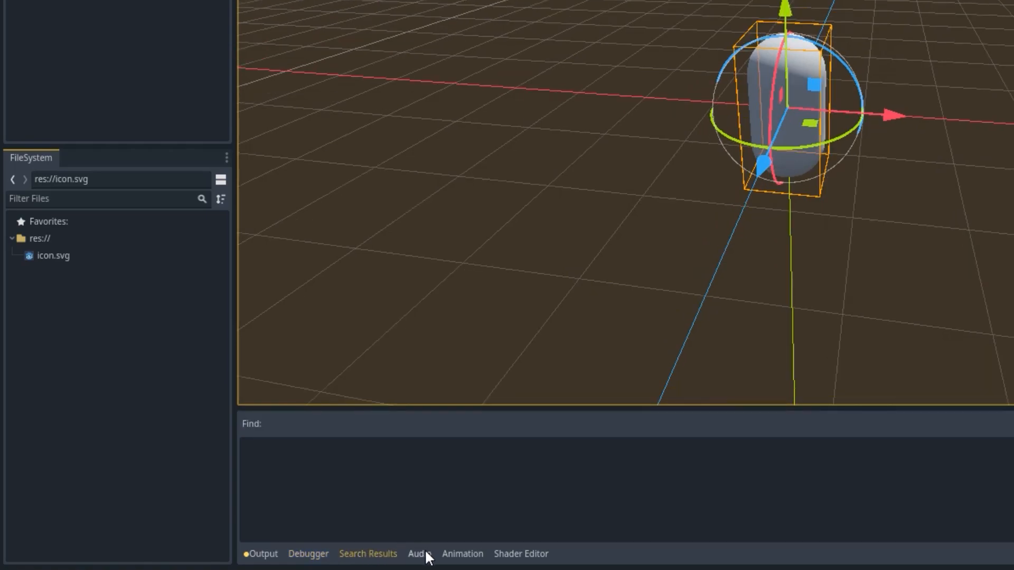
pyautogui.click(419, 554)
pyautogui.click(460, 554)
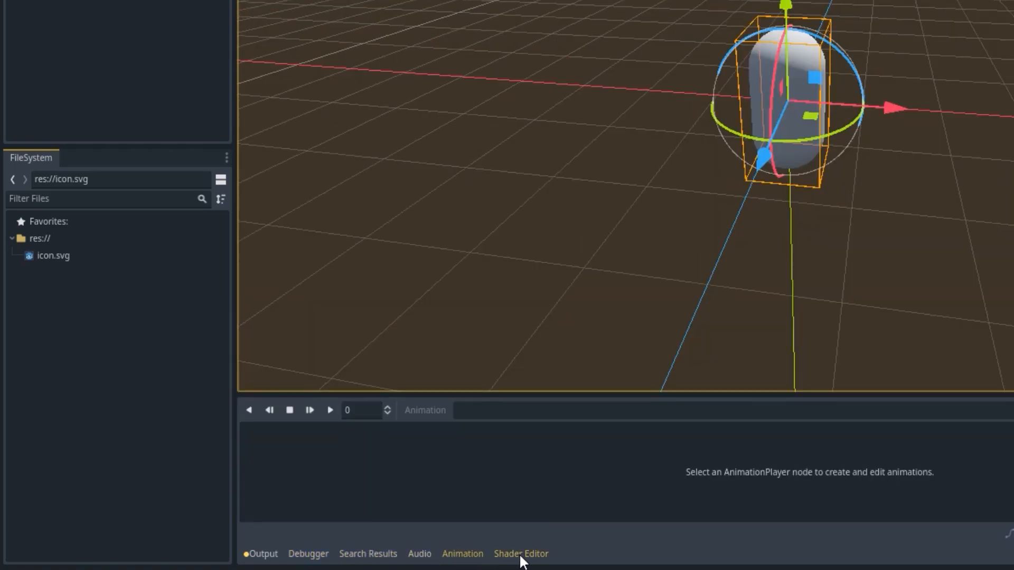
pyautogui.click(523, 554)
pyautogui.click(263, 553)
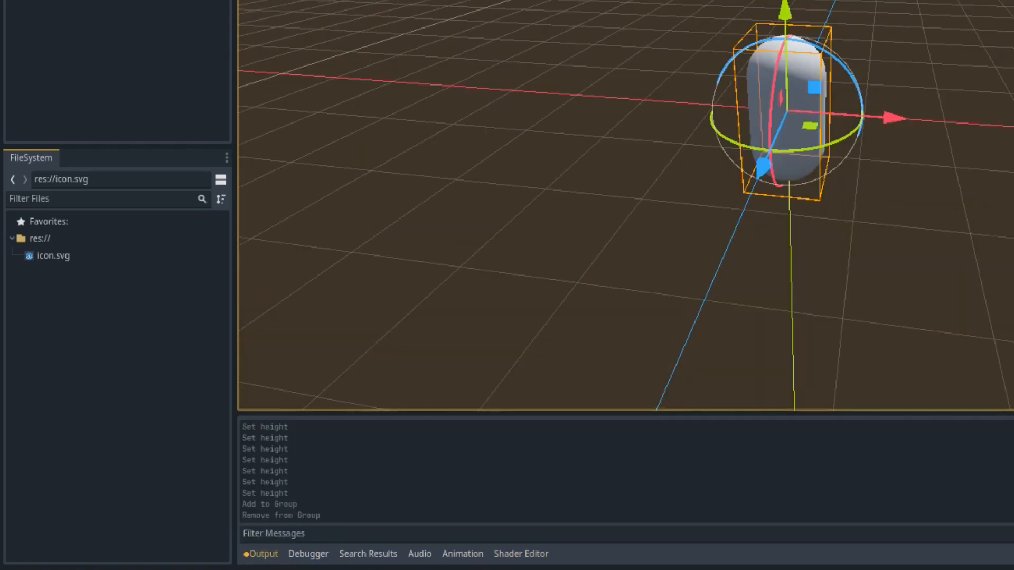